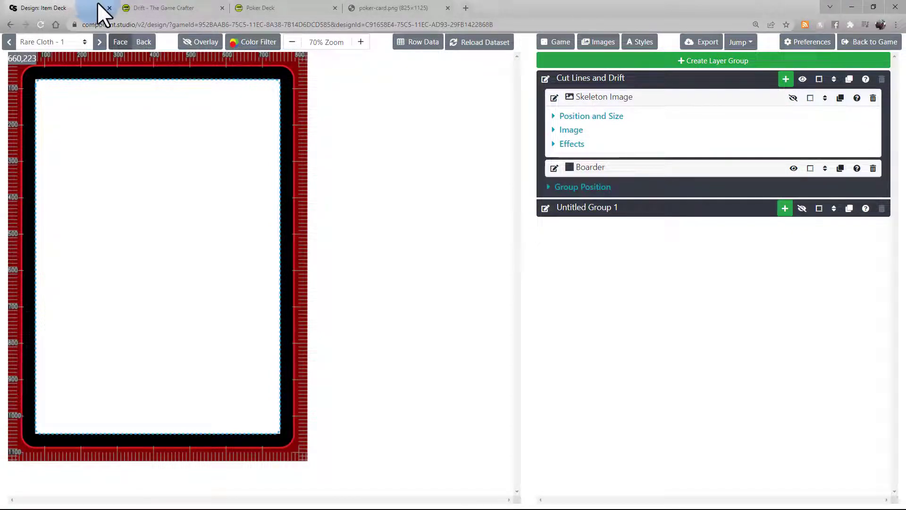
# Step: Flick the cut-line overlay off and on, show the Skeleton Image layer, and expand Position and Size
pyautogui.click(221, 52)
pyautogui.click(221, 52)
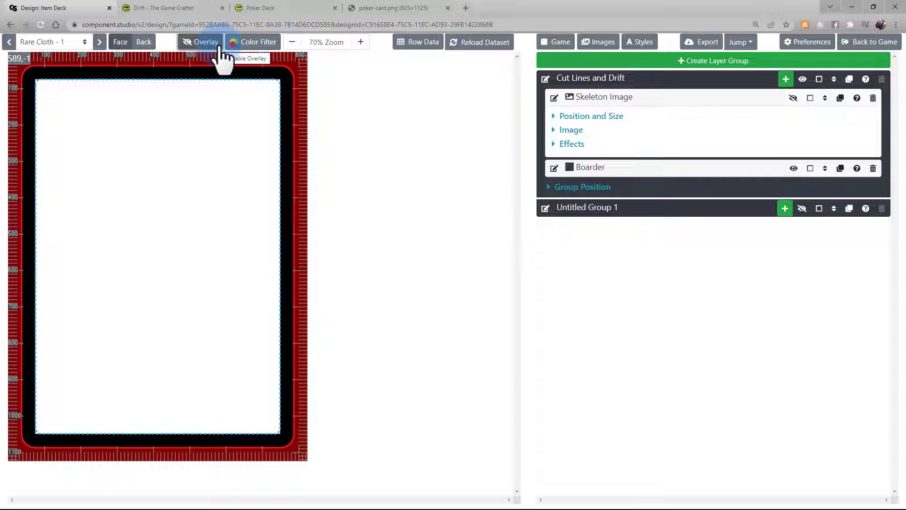
pyautogui.click(793, 98)
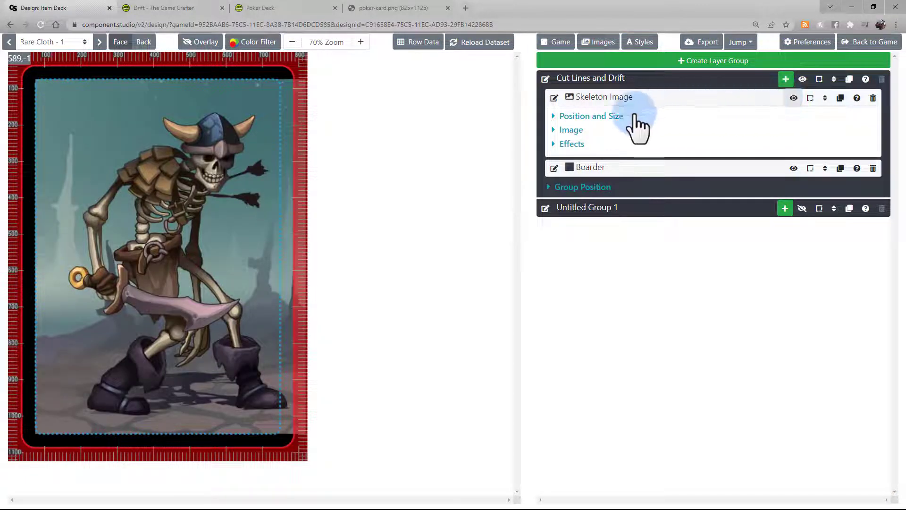
pyautogui.click(610, 116)
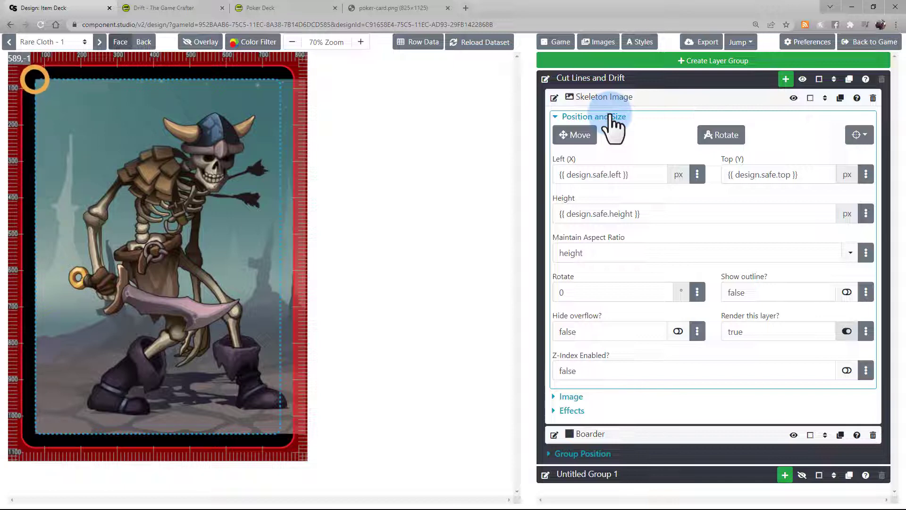
# Step: Set the skeleton's Left (X) and Top (Y) to 0, then recheck it with the overlay toggled
pyautogui.click(638, 175)
pyautogui.tripleClick(638, 175)
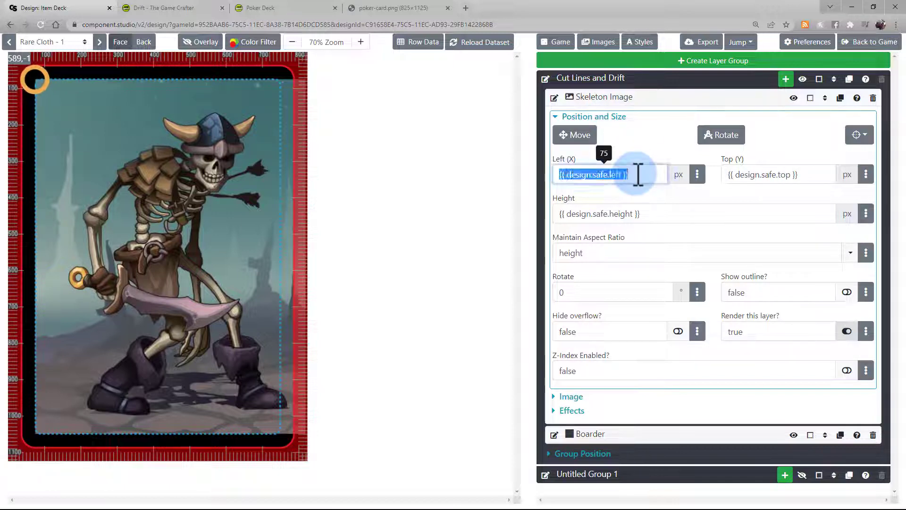
pyautogui.write('0')
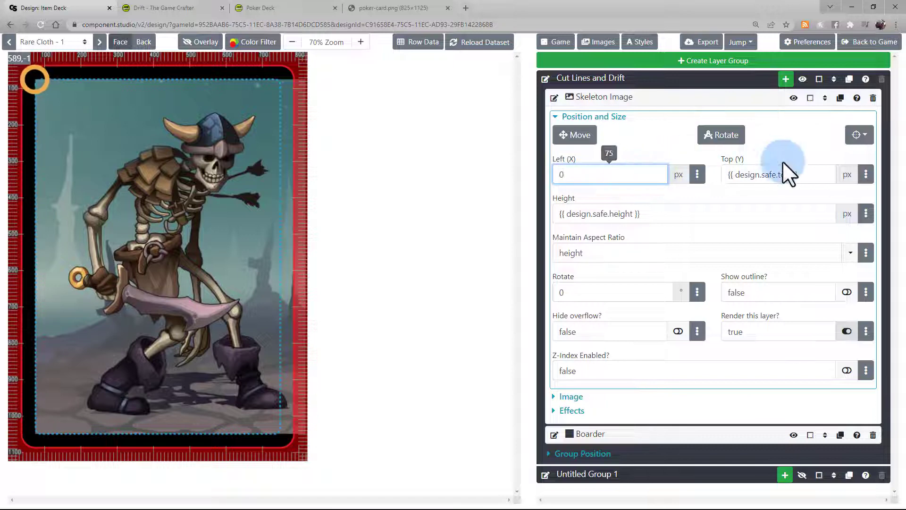
pyautogui.tripleClick(801, 174)
pyautogui.write('0')
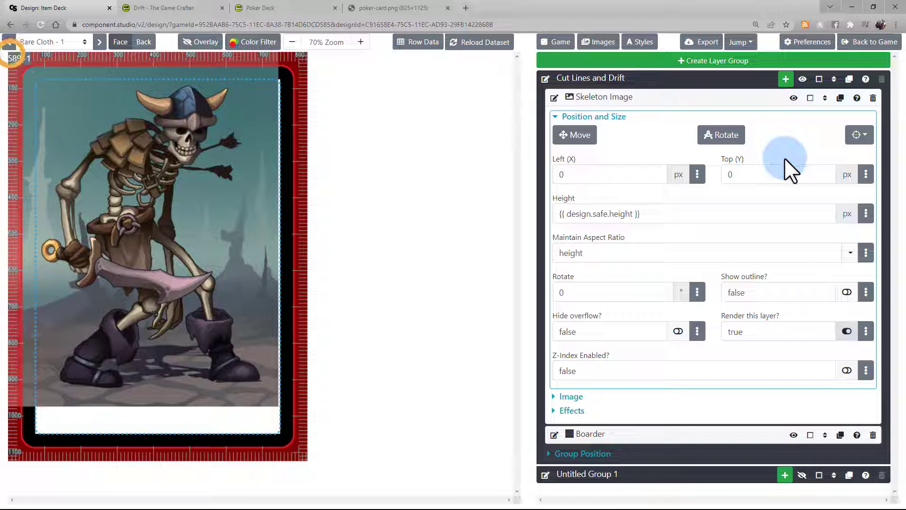
pyautogui.click(204, 43)
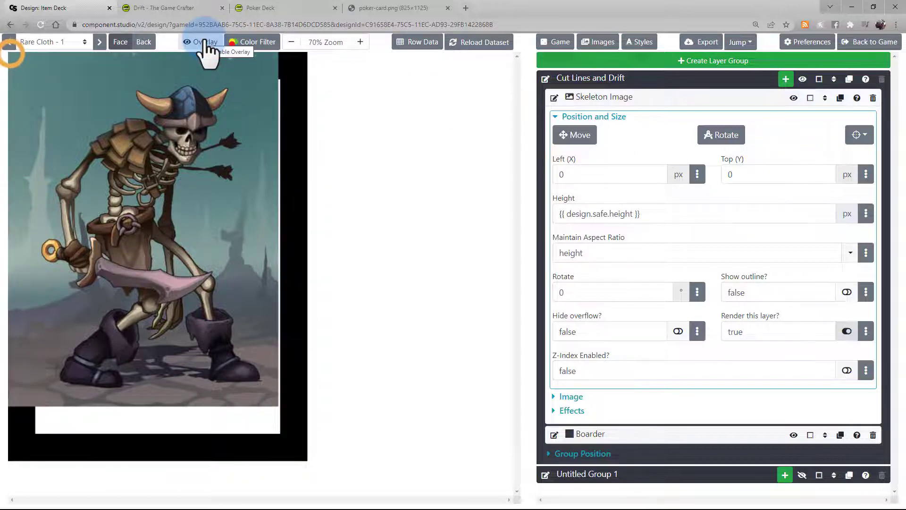
pyautogui.click(206, 45)
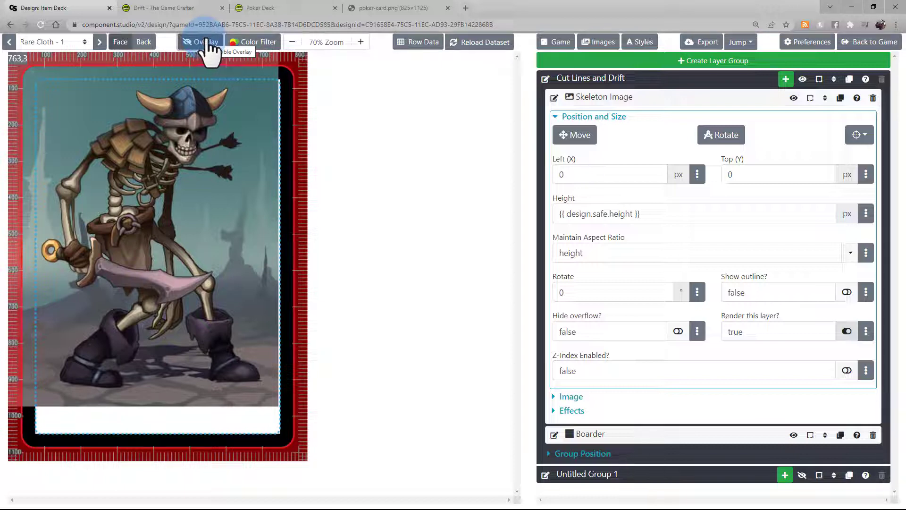
# Step: Set the skeleton's Left (X) entered value to the copied {{ design.trim.left }} variable
pyautogui.click(699, 182)
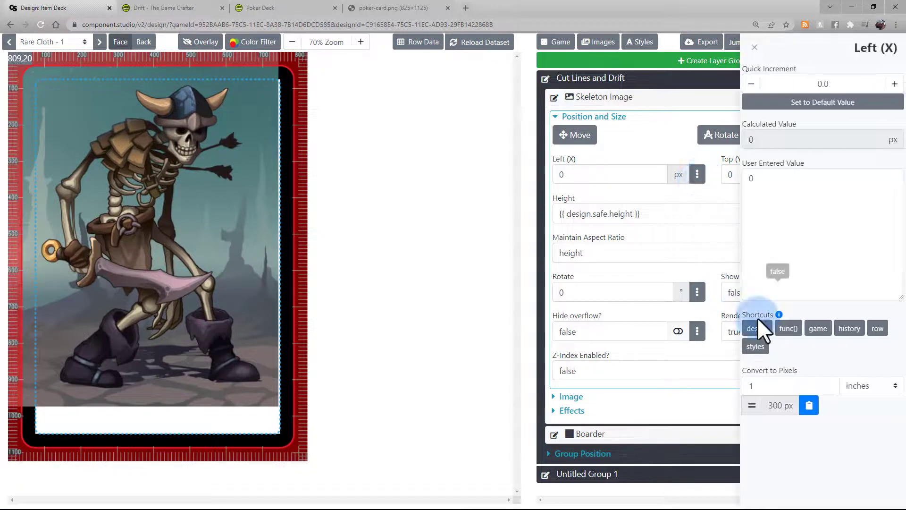
pyautogui.click(773, 332)
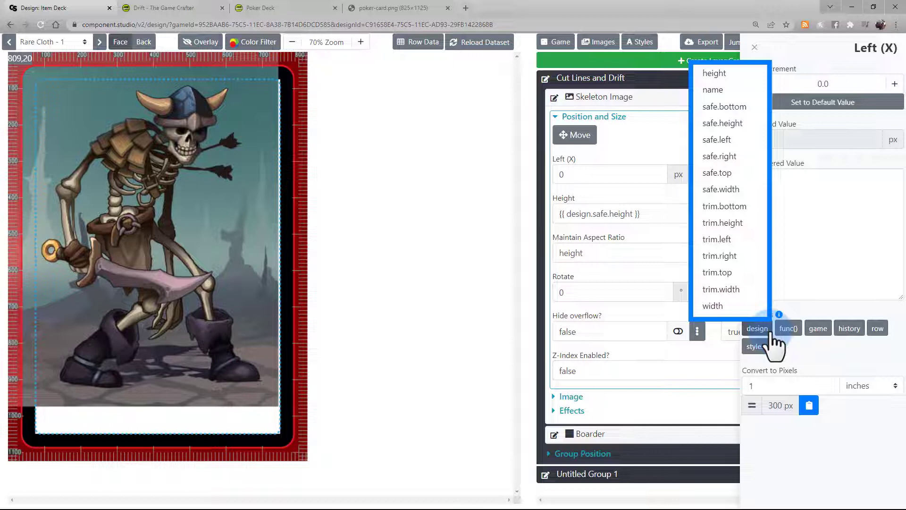
pyautogui.click(753, 243)
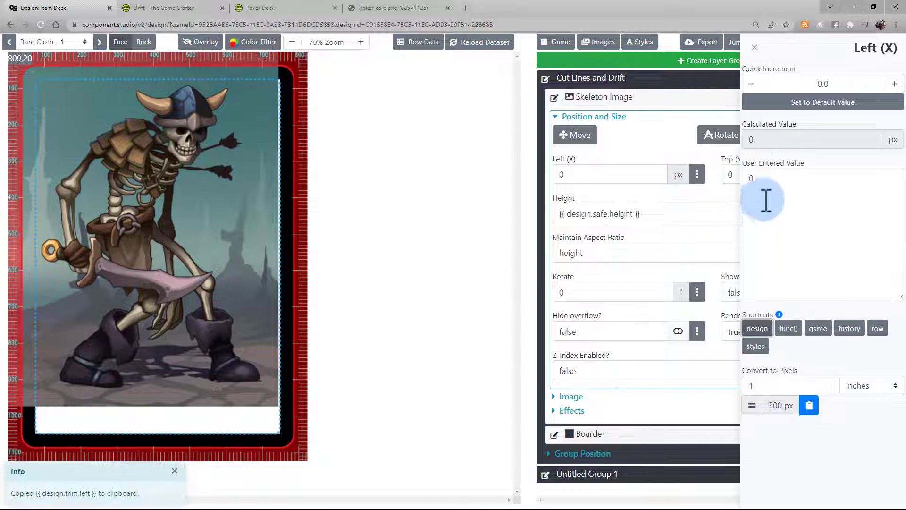
pyautogui.click(768, 184)
pyautogui.press('BackSpace')
pyautogui.hotkey('ctrl', 'v')
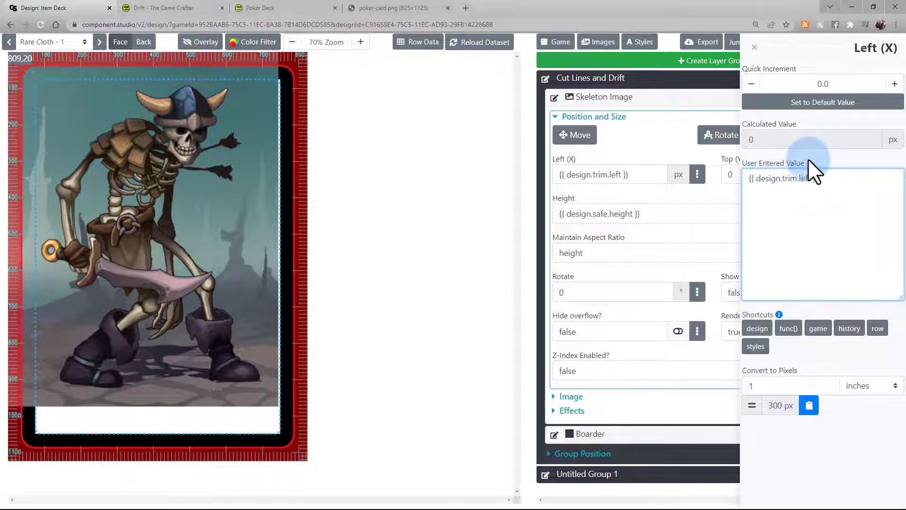
pyautogui.click(824, 159)
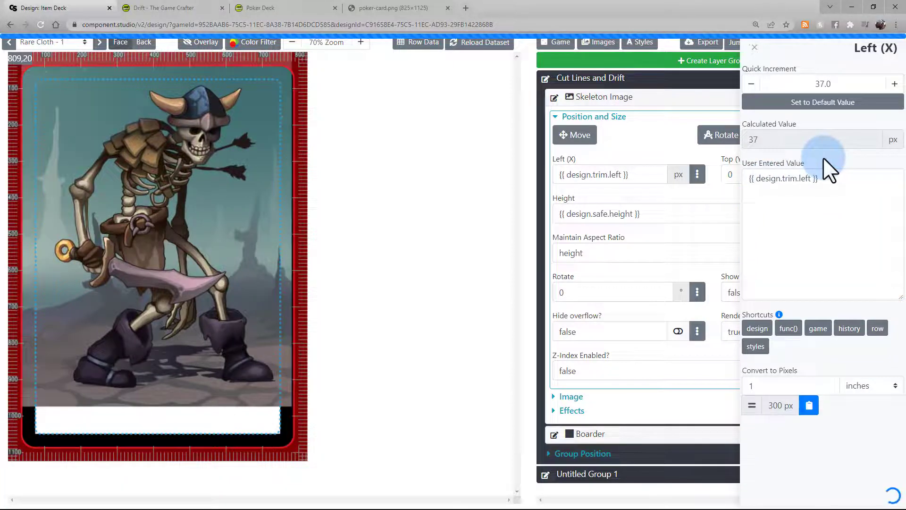
# Step: Change the Left variable from trim to safe, giving {{ design.safe.left }} at 75 px
pyautogui.click(799, 178)
pyautogui.press('BackSpace')
pyautogui.press('BackSpace')
pyautogui.press('BackSpace')
pyautogui.press('BackSpace')
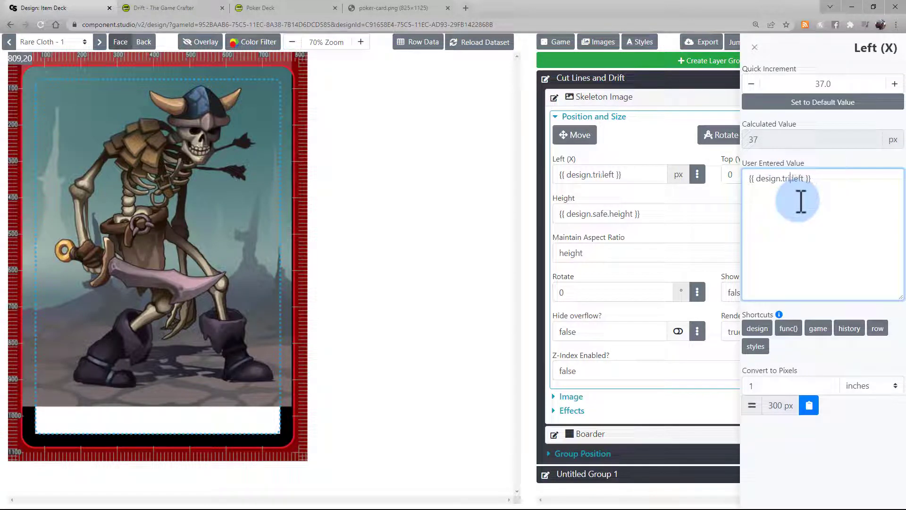
pyautogui.write('safe')
pyautogui.click(822, 159)
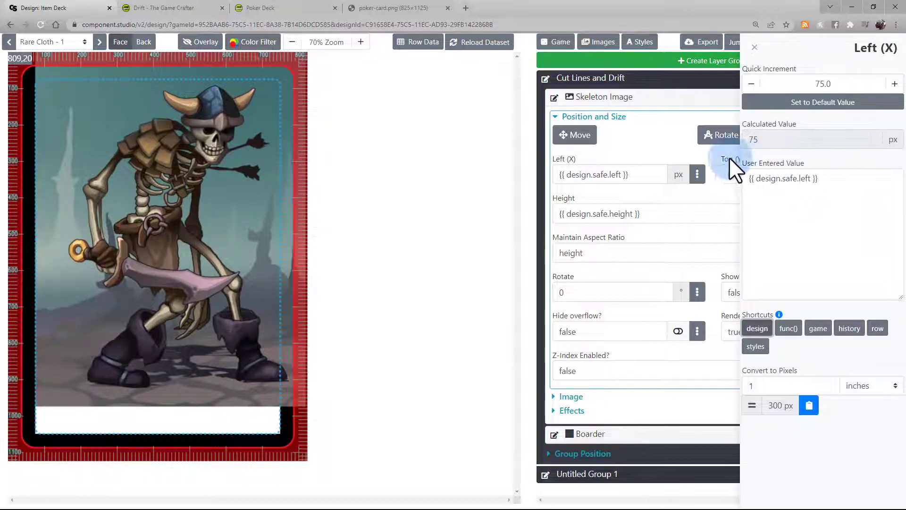
# Step: Set the skeleton's Top (Y) to {{ design.safe.top }}, resolving to 75 px
pyautogui.click(730, 158)
pyautogui.click(806, 172)
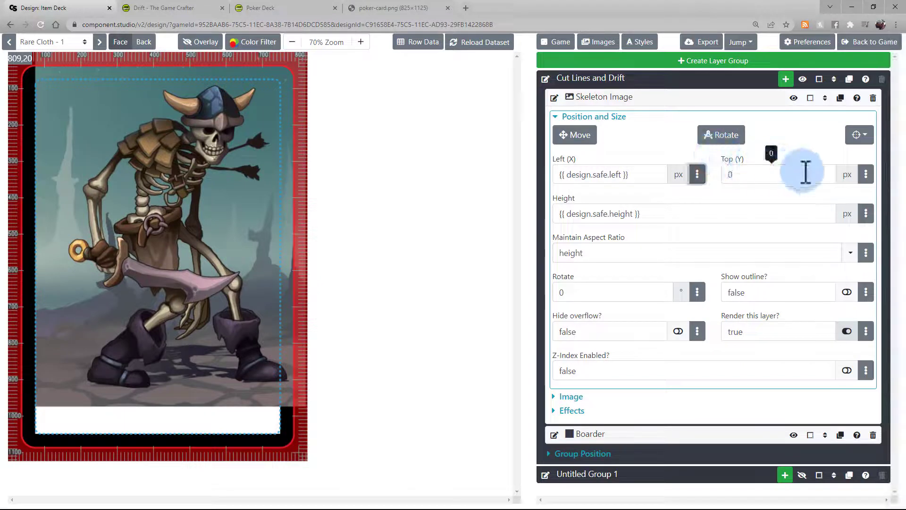
pyautogui.click(866, 175)
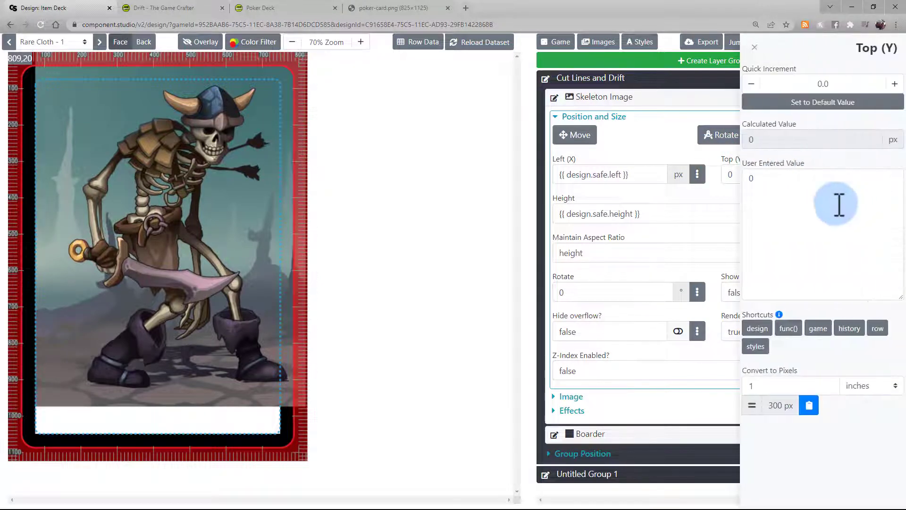
pyautogui.click(768, 330)
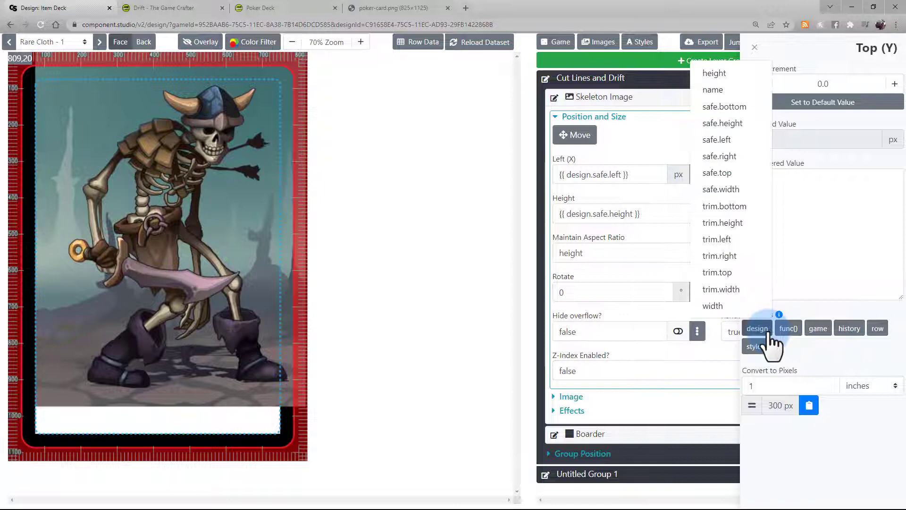
pyautogui.click(758, 180)
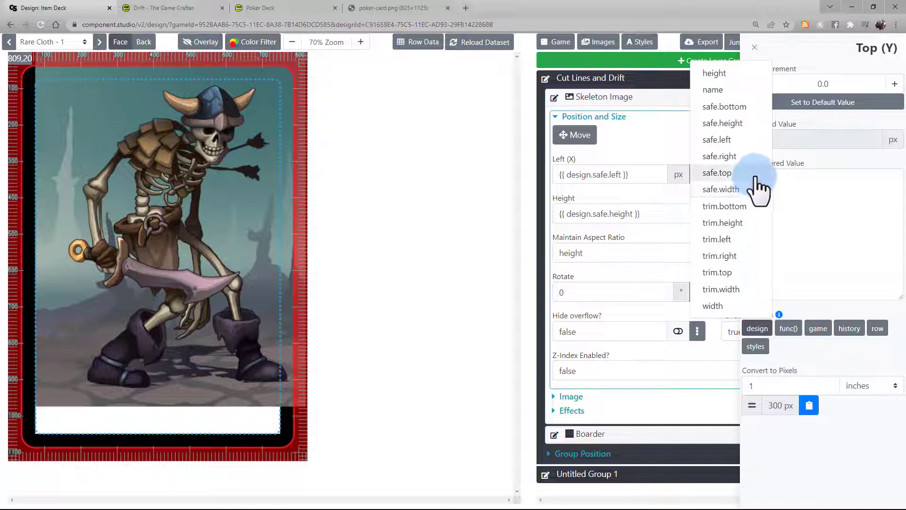
pyautogui.click(761, 178)
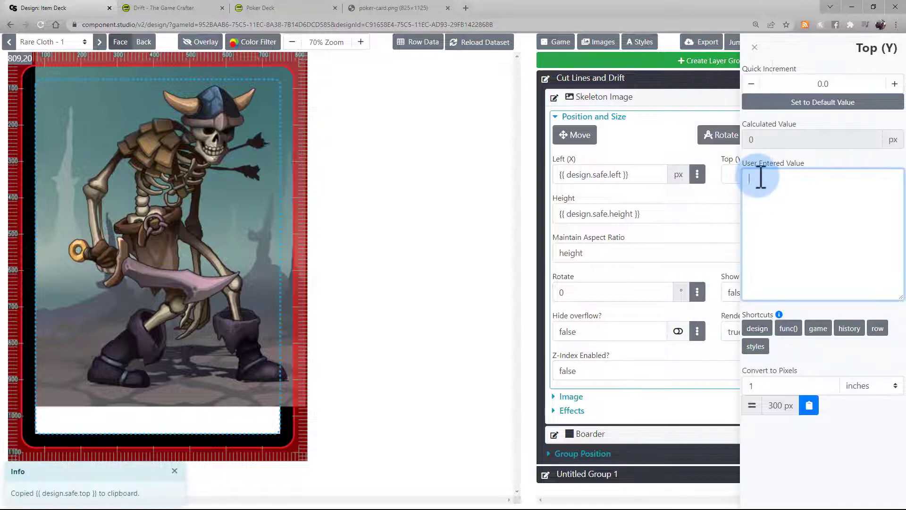
pyautogui.hotkey('ctrl', 'v')
pyautogui.click(814, 160)
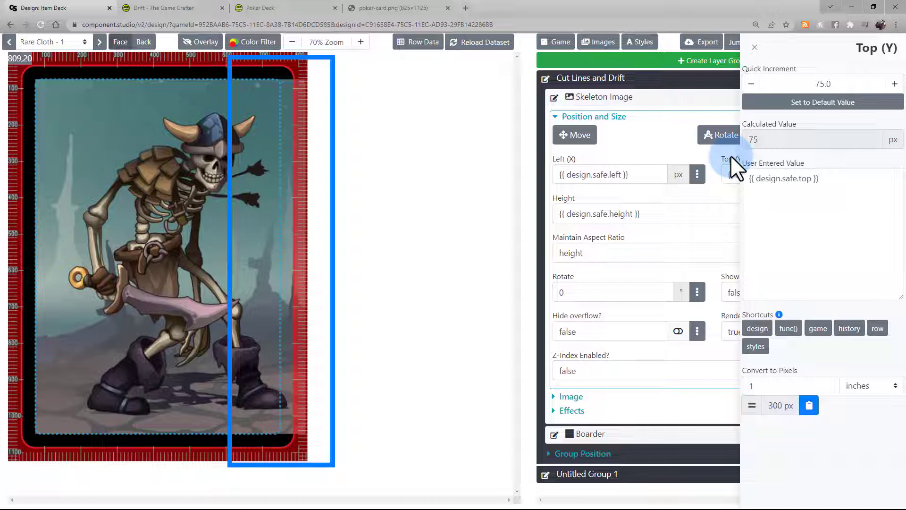
# Step: Set Maintain Aspect Ratio to Stretch To Fill and review the Height panel's design variables
pyautogui.click(731, 155)
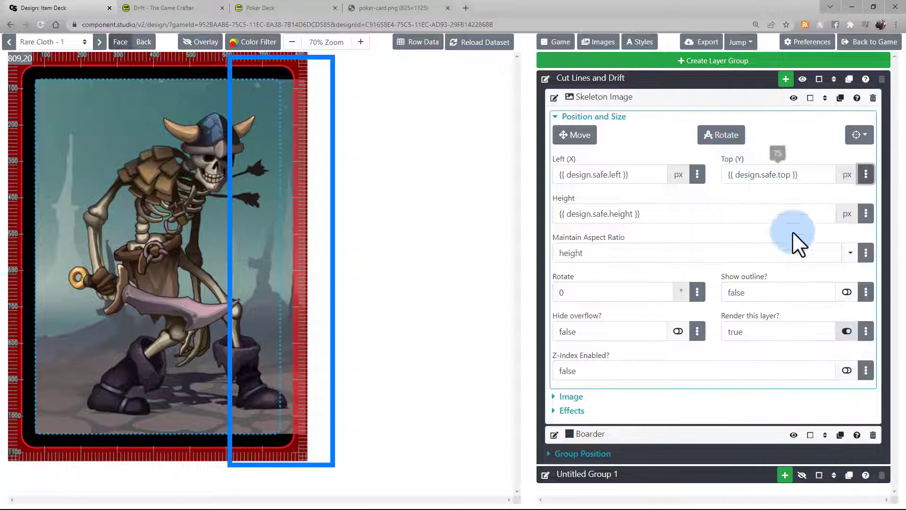
pyautogui.click(851, 253)
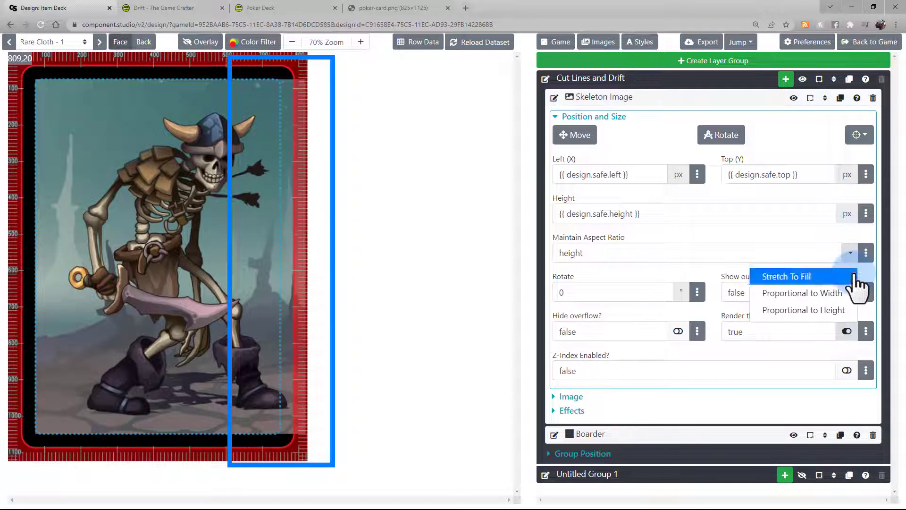
pyautogui.click(856, 278)
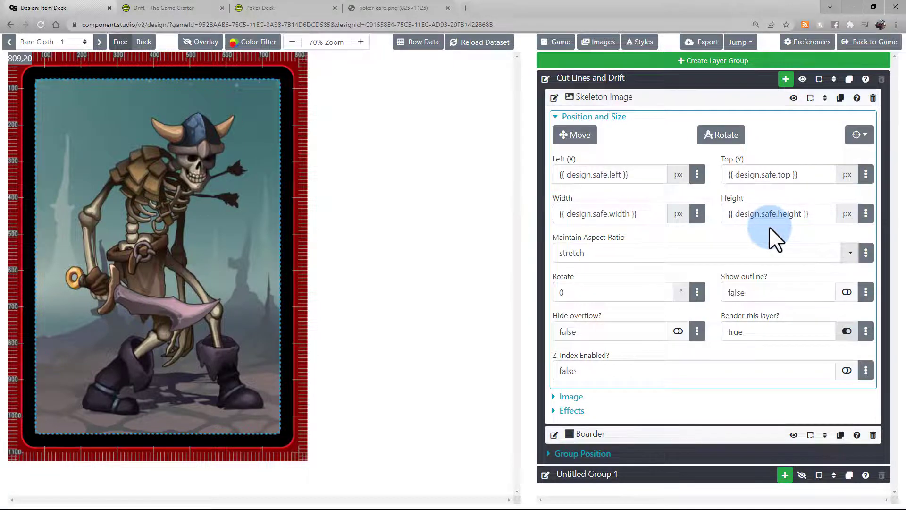
pyautogui.click(866, 214)
pyautogui.click(758, 329)
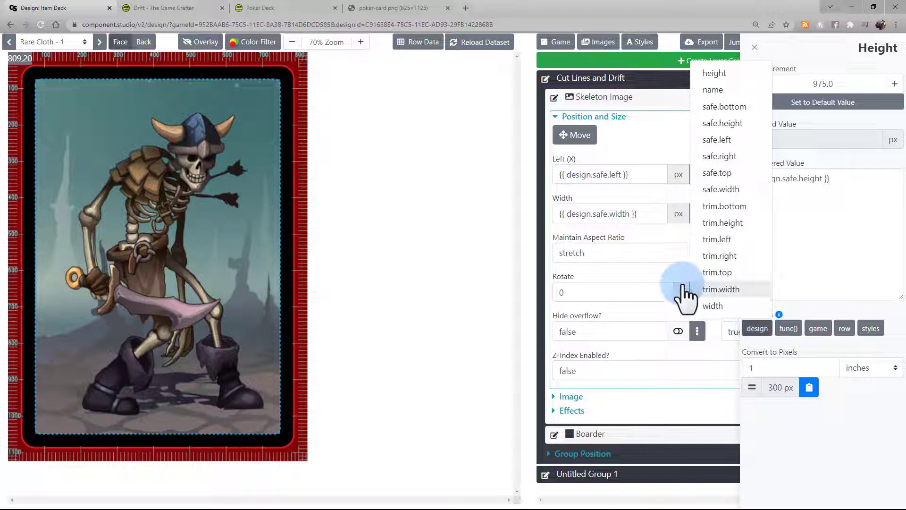
pyautogui.click(659, 274)
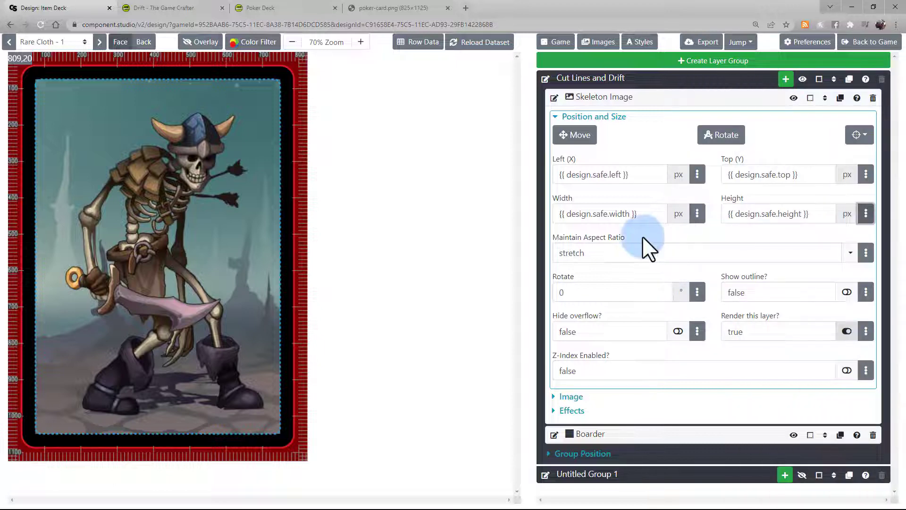
# Step: Replace the skeleton's Left (X) with fixed 75 and its Width with fixed 675 px
pyautogui.moveTo(641, 178)
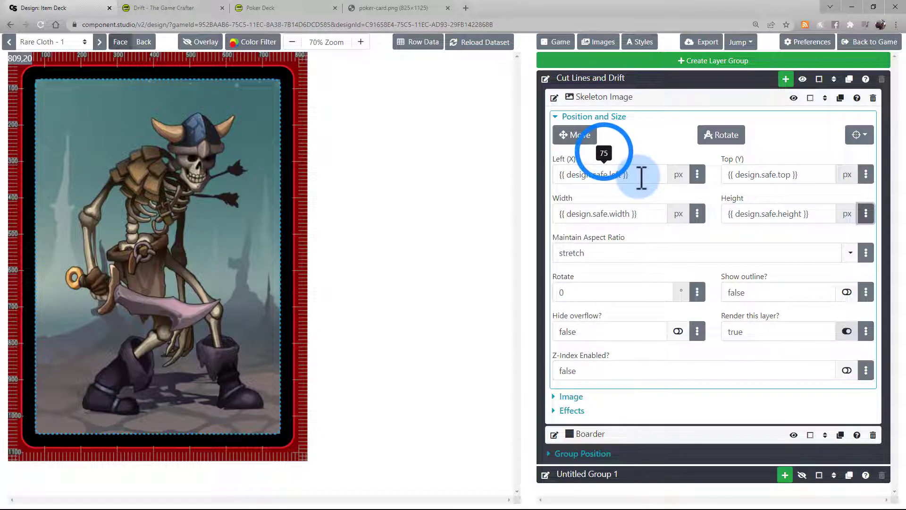
pyautogui.tripleClick(641, 178)
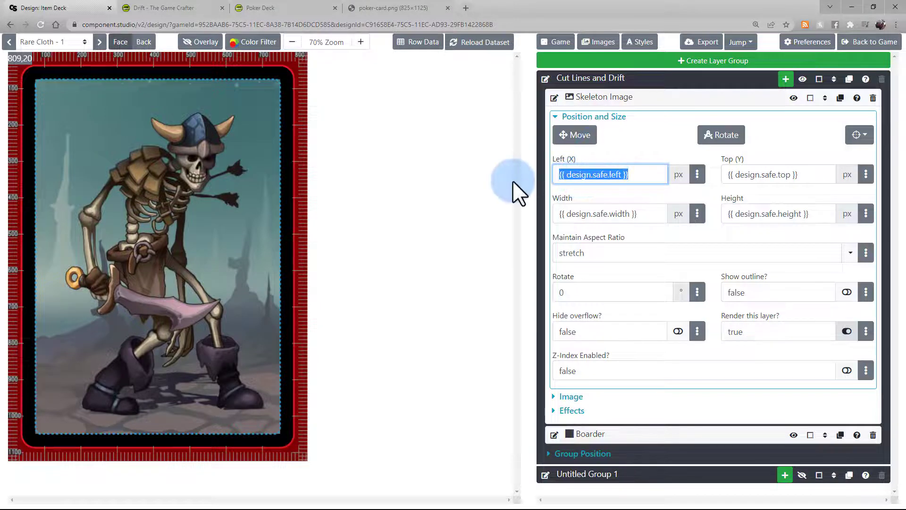
pyautogui.write('75')
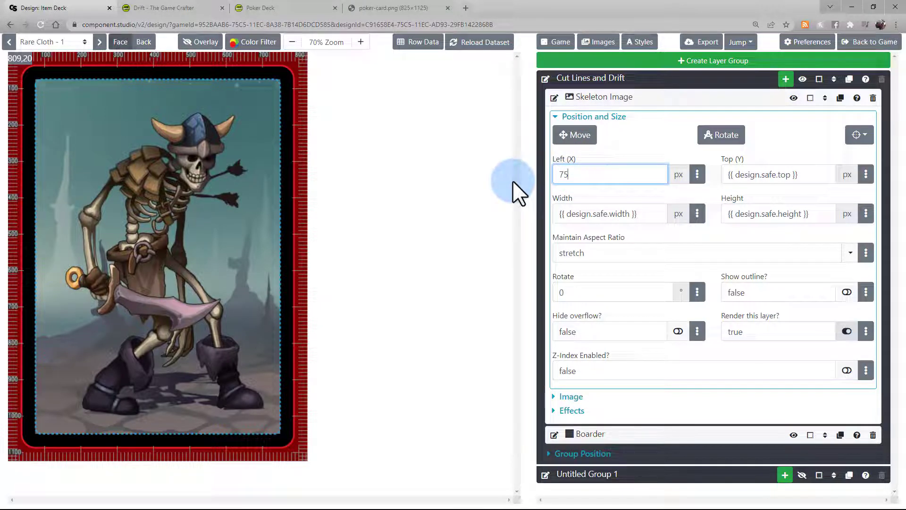
pyautogui.moveTo(630, 219)
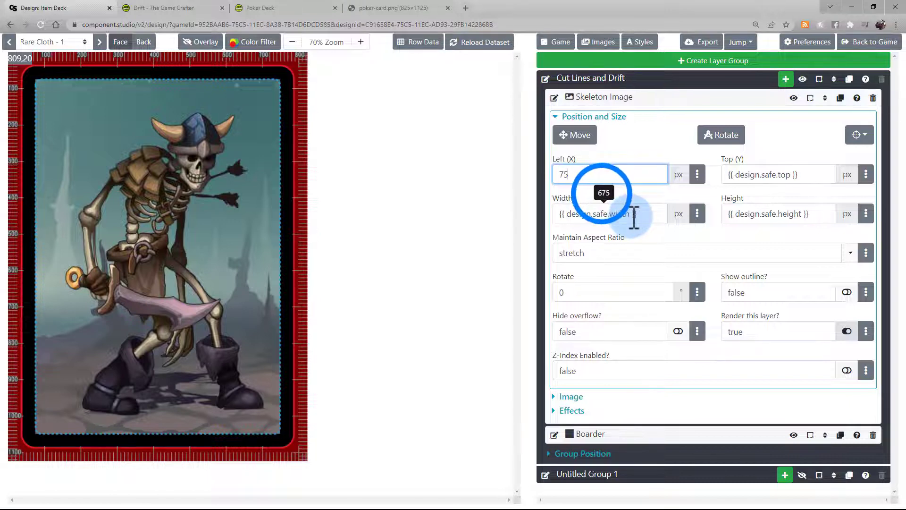
pyautogui.click(633, 212)
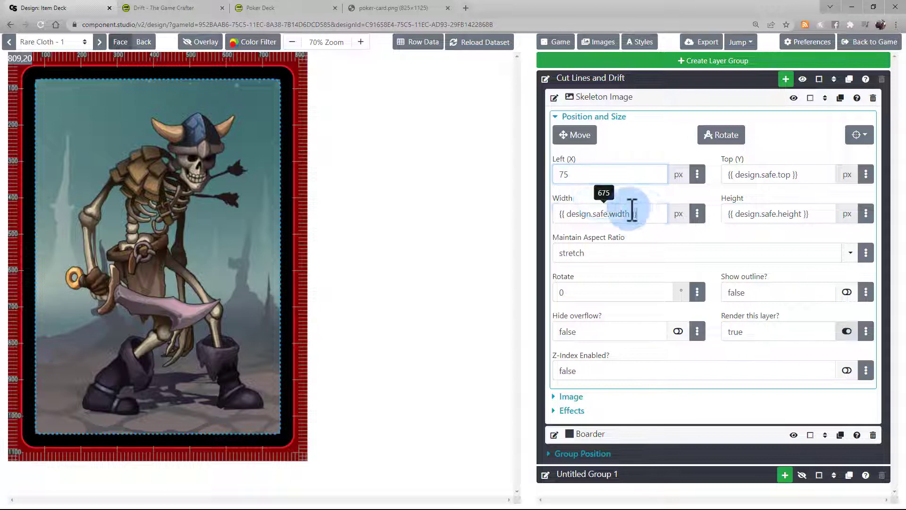
pyautogui.hotkey('ctrl', 'a')
pyautogui.write('675')
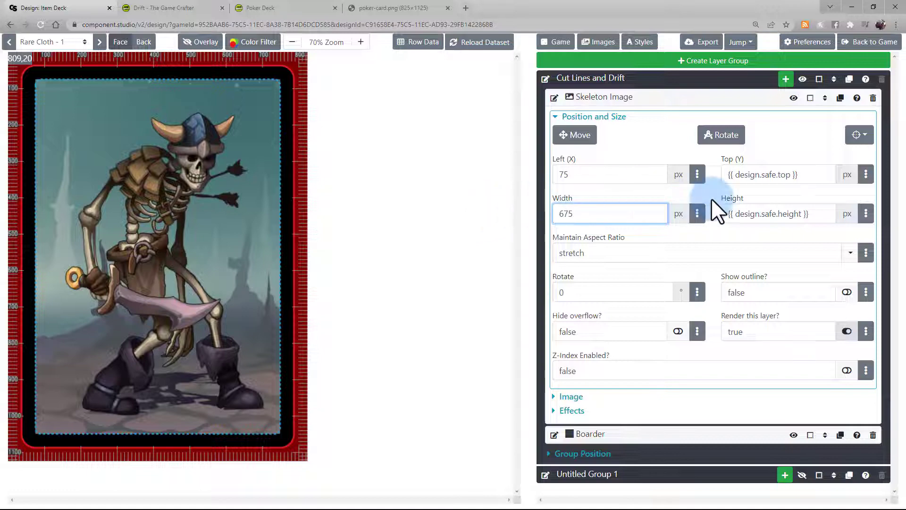
pyautogui.moveTo(740, 208)
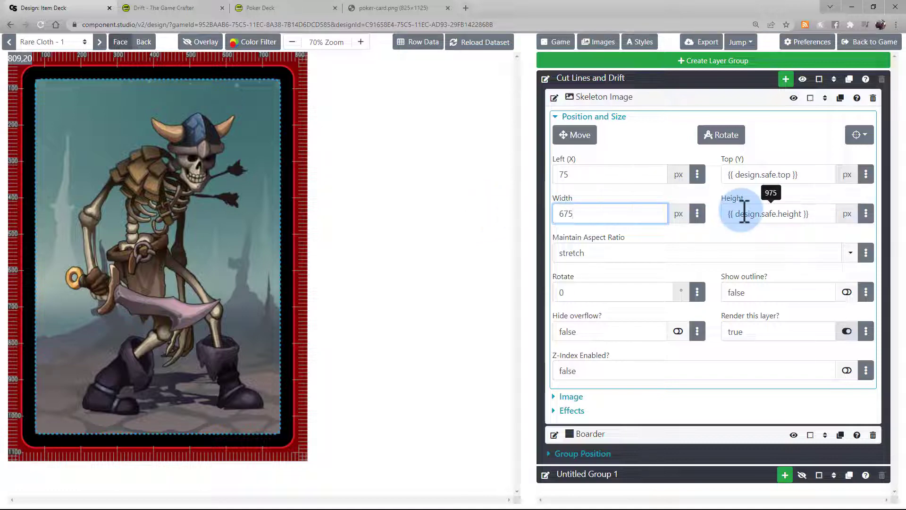